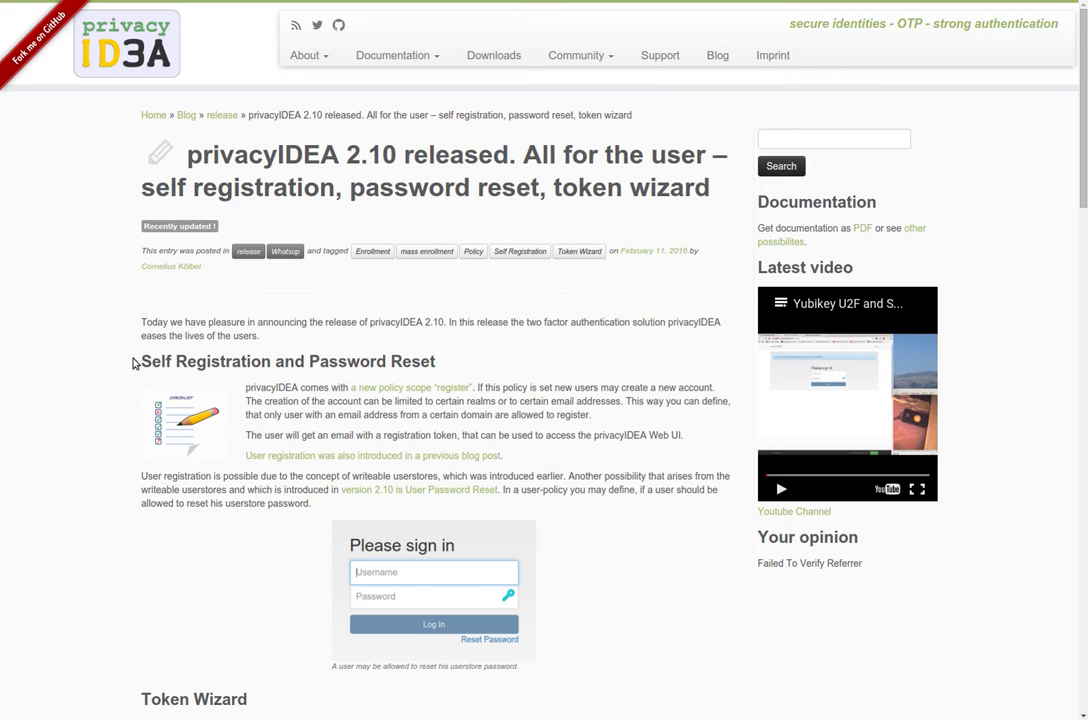
Read the 2.10 release notes, highlighting the Self Registration and Email section headings
left_click_drag(134, 360, 279, 356)
scroll(270, 357, "down", 4)
left_click_drag(141, 290, 252, 291)
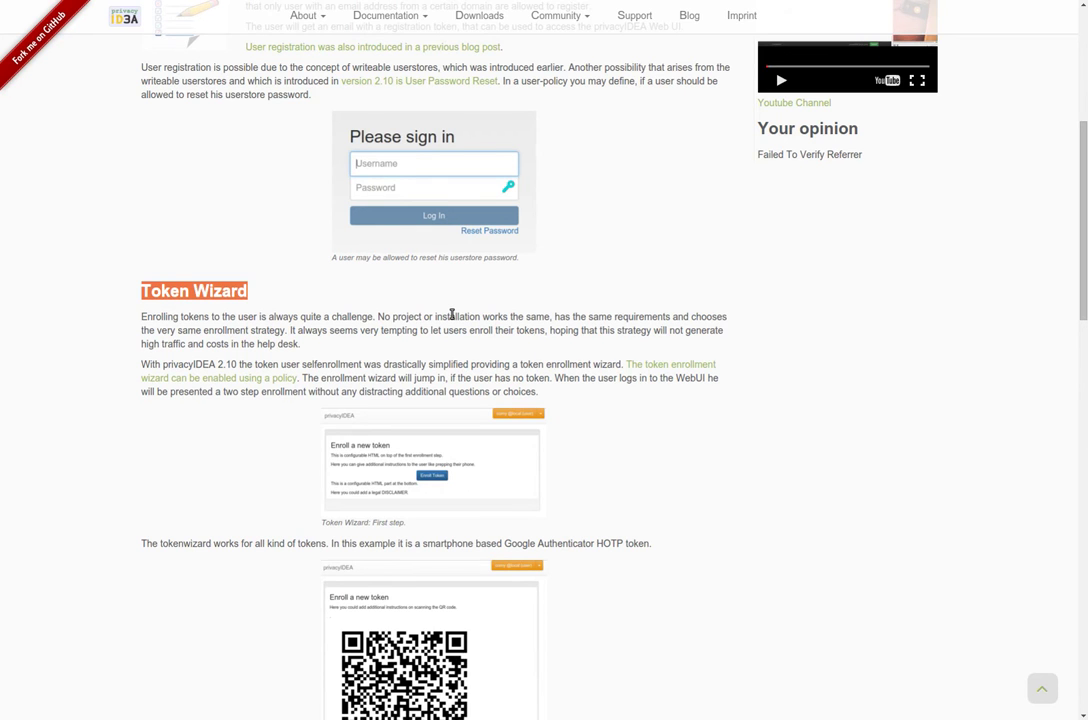
scroll(452, 320, "down", 7)
scroll(262, 199, "up", 3)
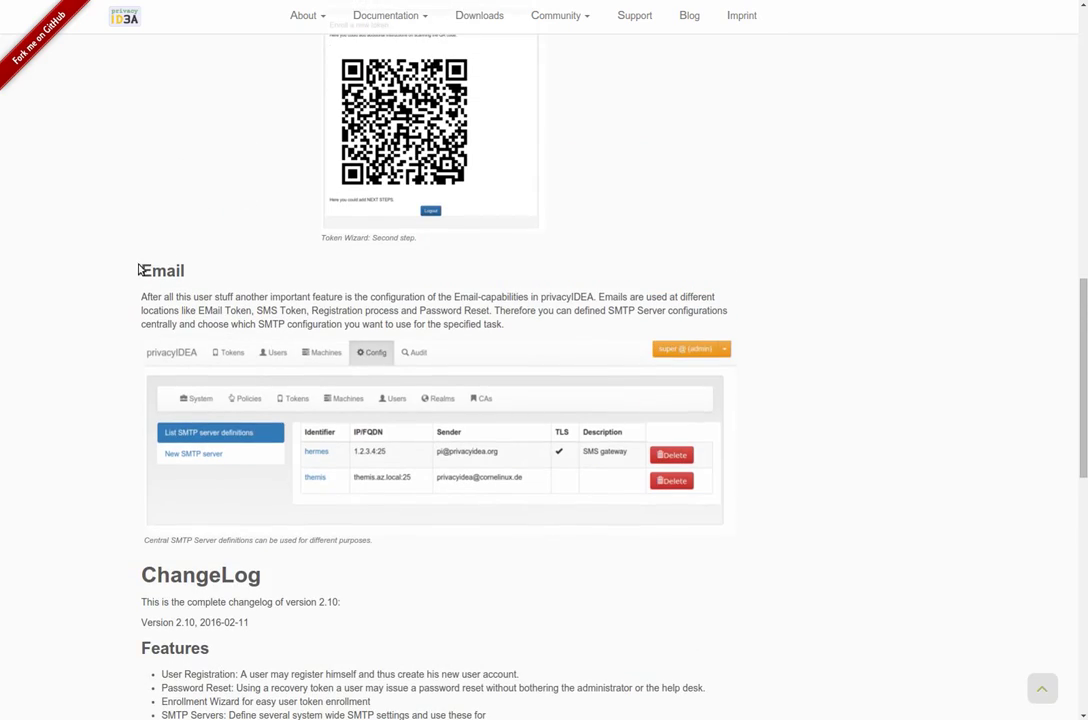
left_click_drag(137, 274, 186, 272)
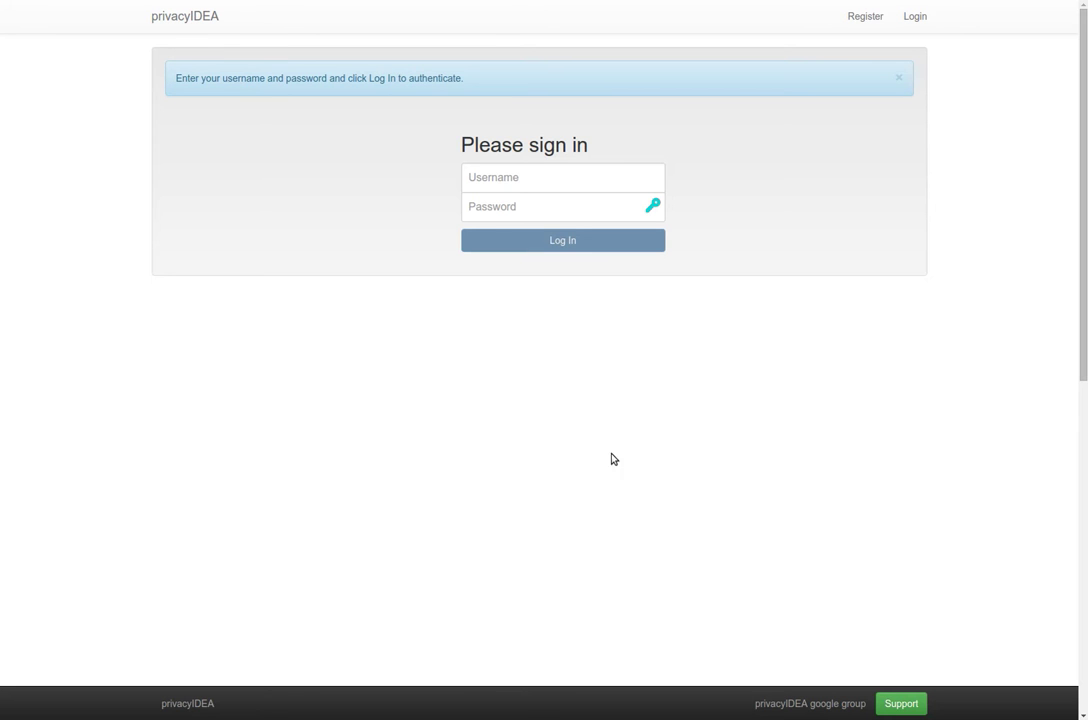
Sign in with the administrator account and password, then go to the Config area
left_click(585, 177)
type("super")
key("Tab")
type("test")
key("Return")
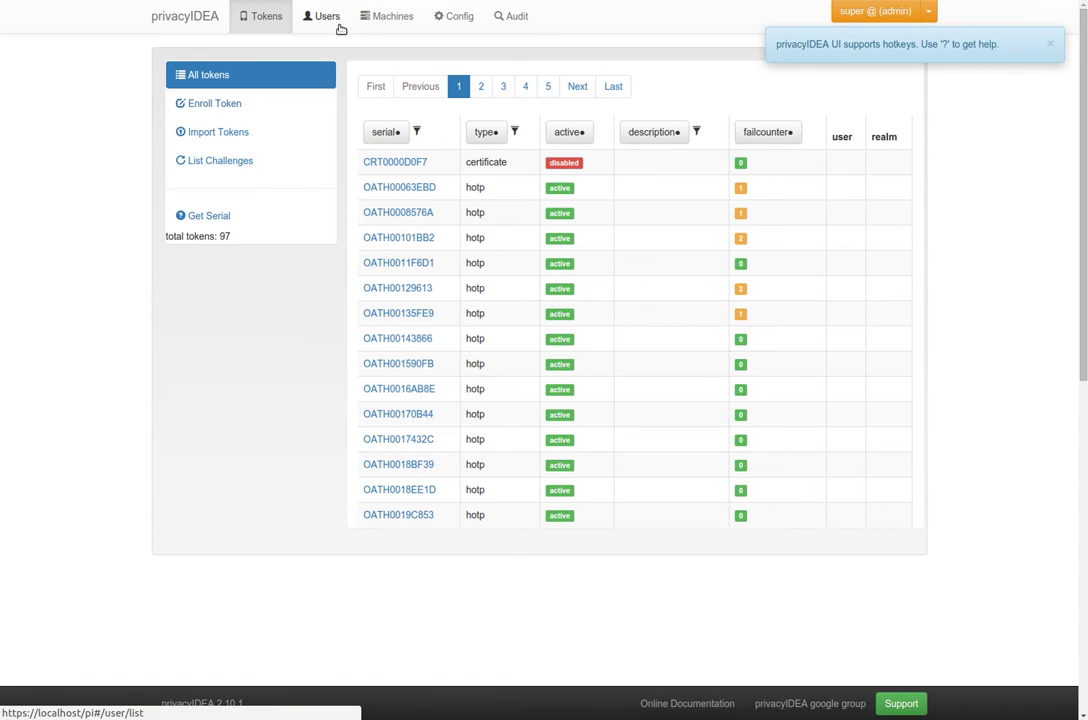
left_click(454, 17)
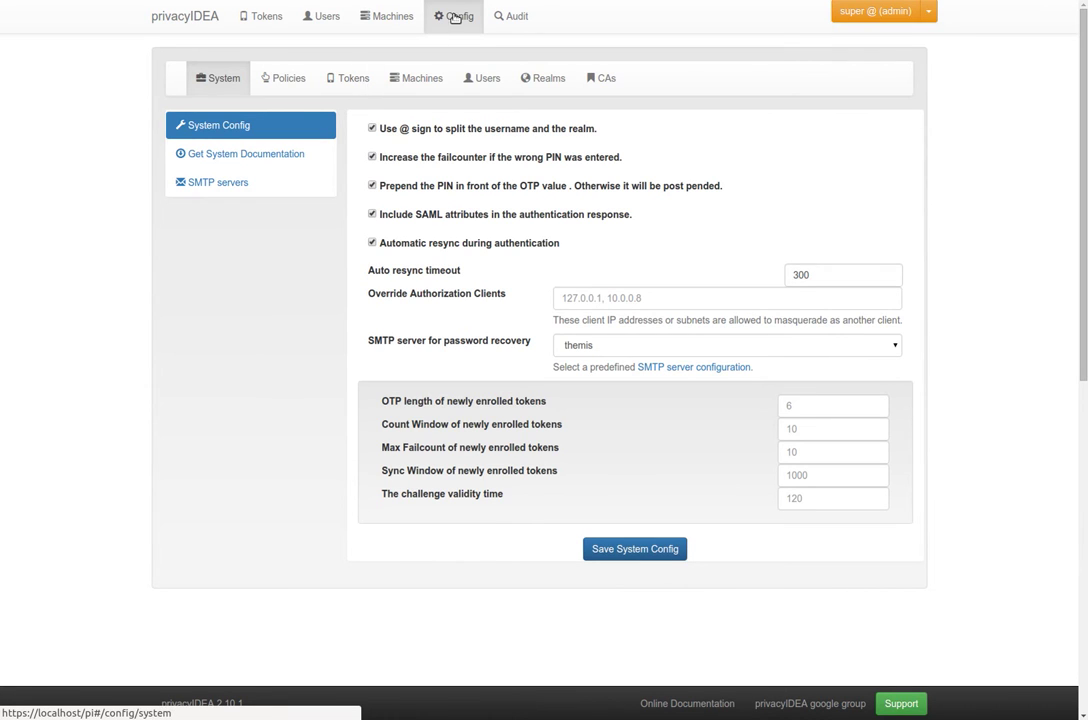
Open the EMail token settings under Tokens and keep themis as its SMTP server
left_click(342, 80)
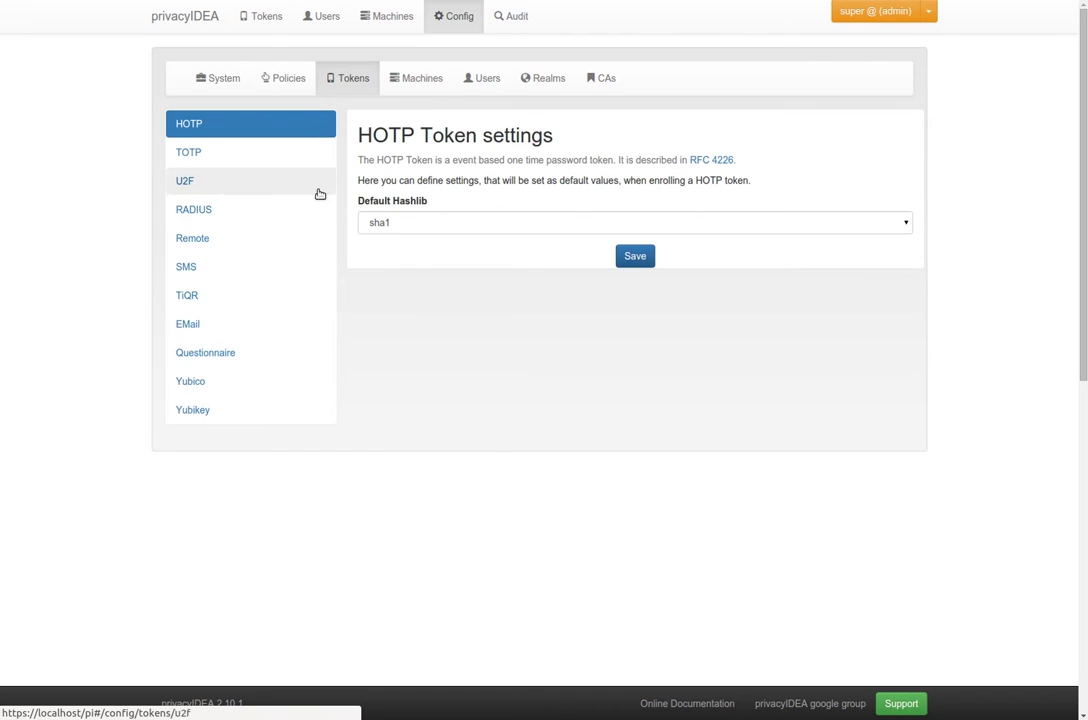
left_click(215, 328)
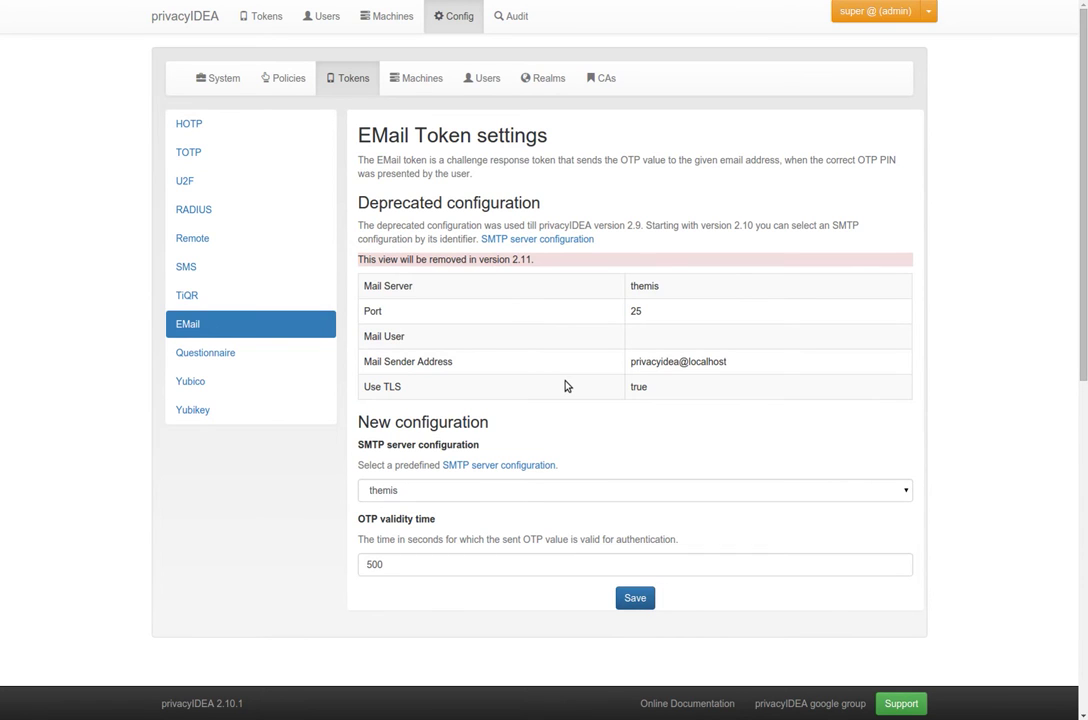
left_click(428, 493)
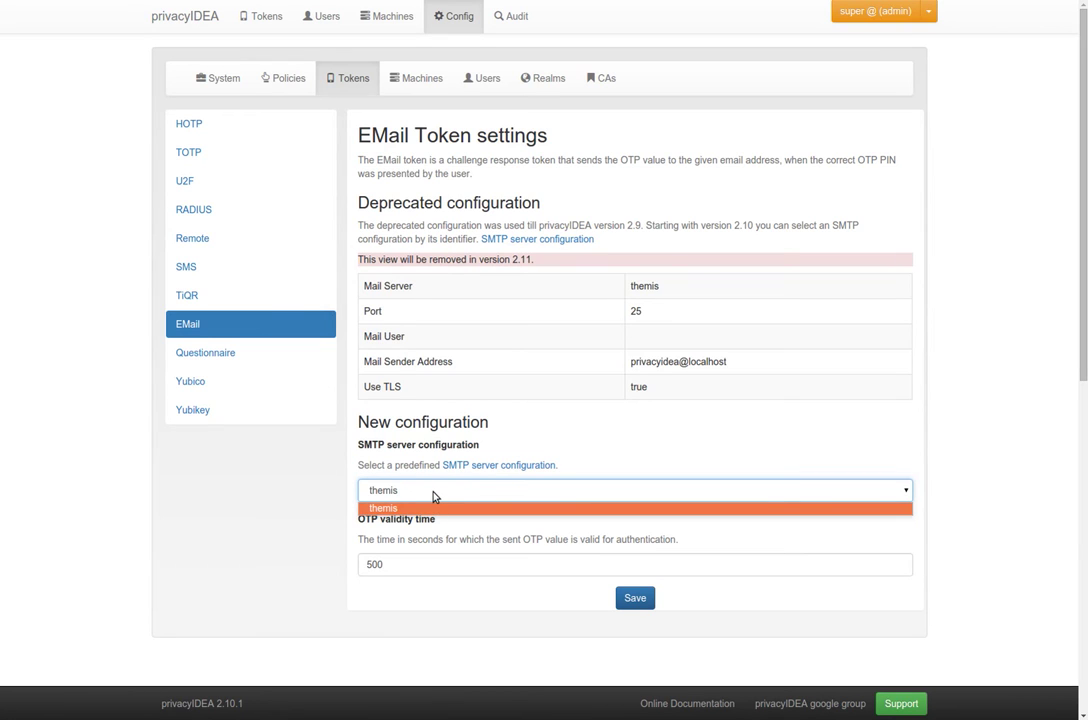
left_click(433, 496)
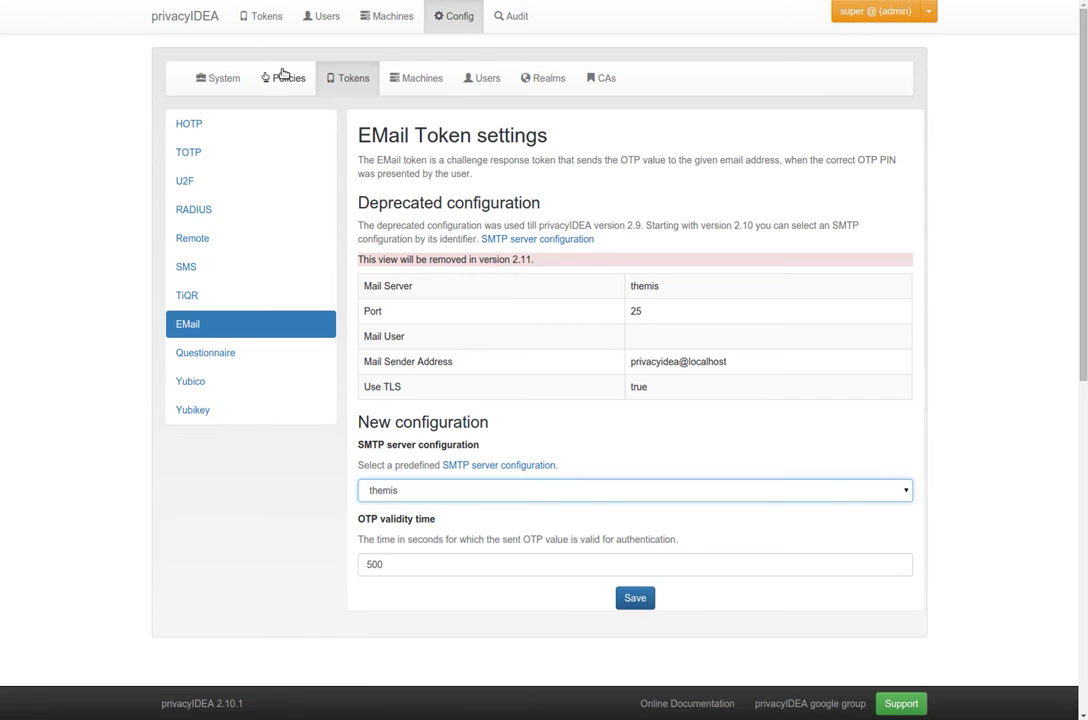
Create a new SMTP server definition newsmtpserver with host 1.2.3.4 and port 25
left_click(231, 80)
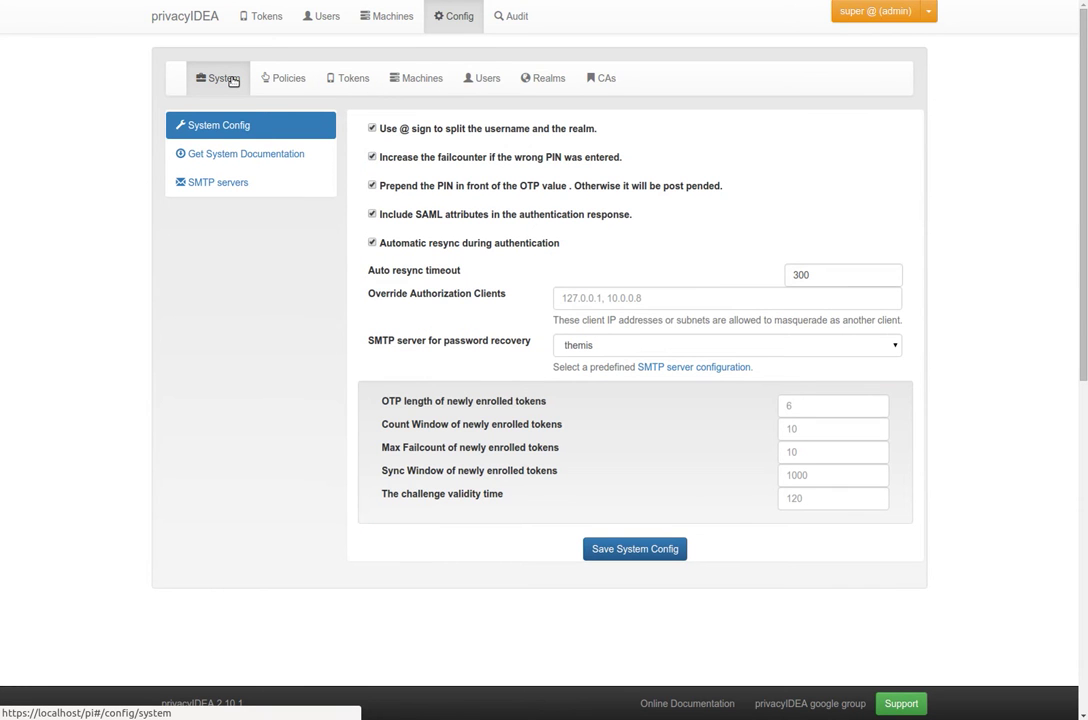
left_click(240, 183)
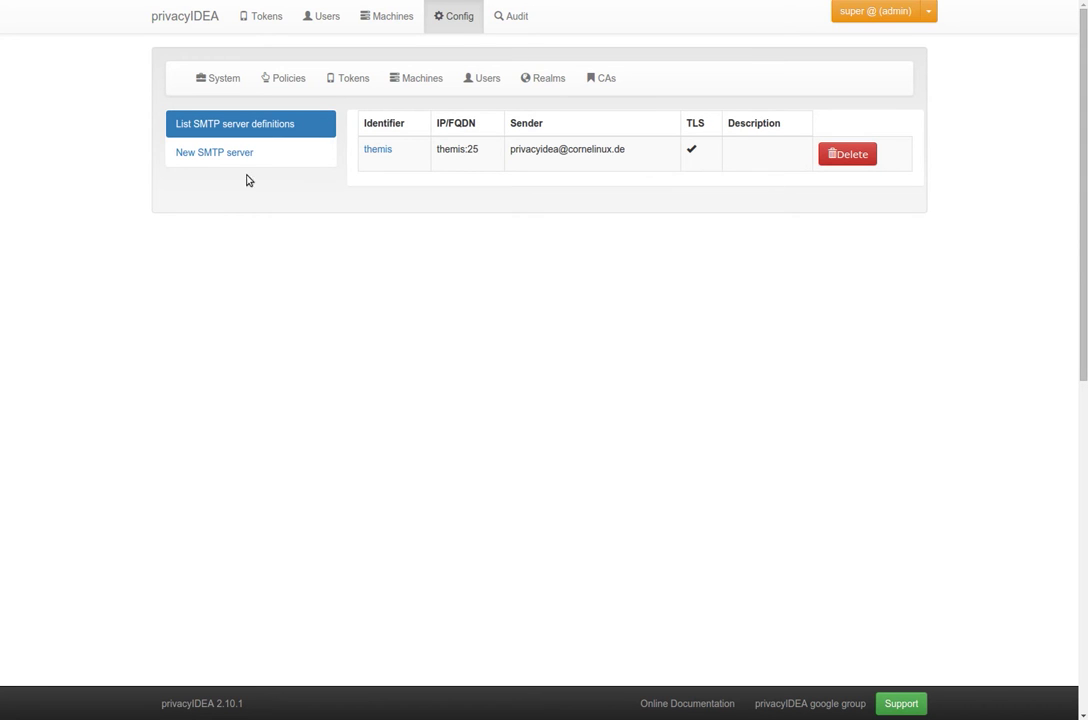
left_click(236, 156)
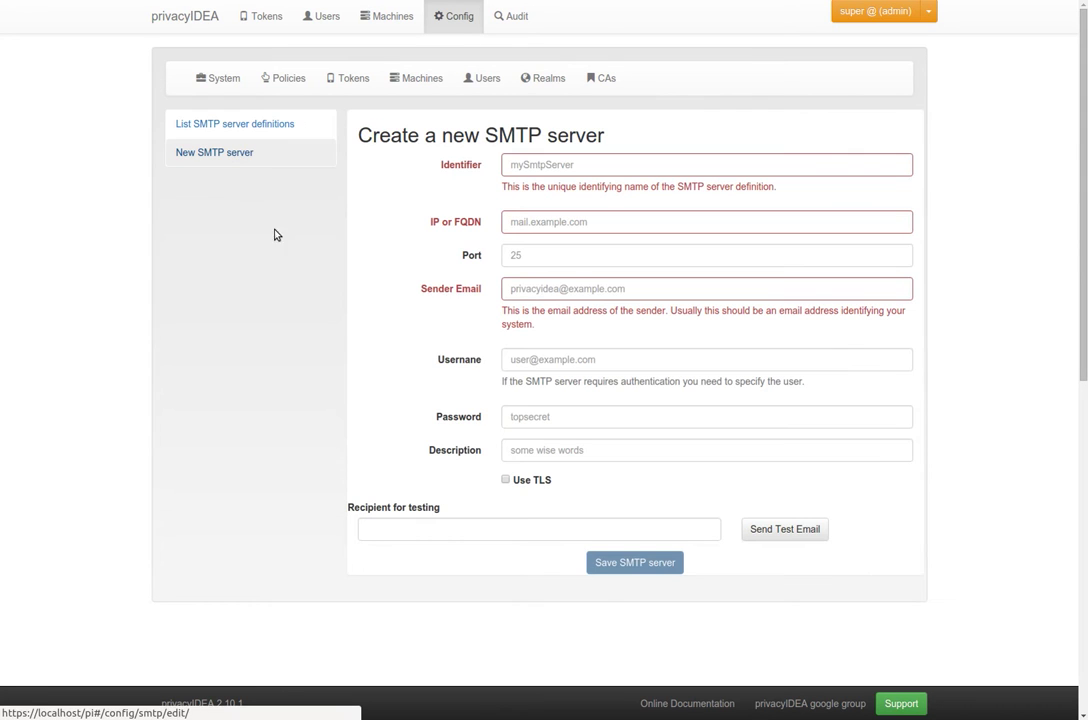
left_click(548, 167)
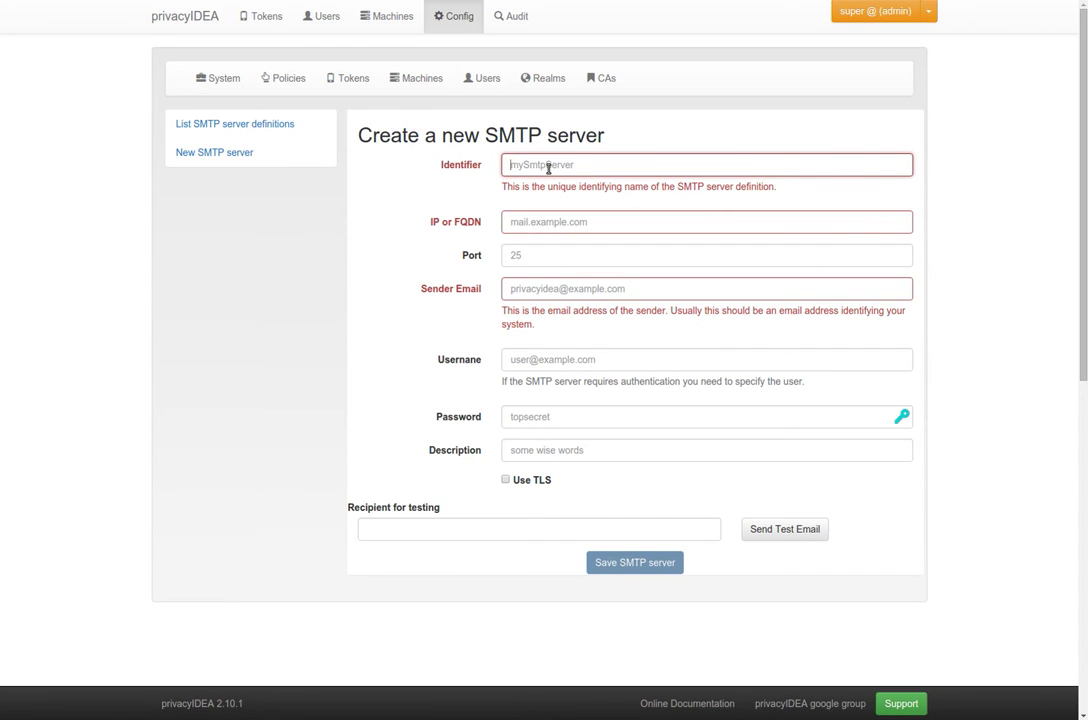
type("newsm")
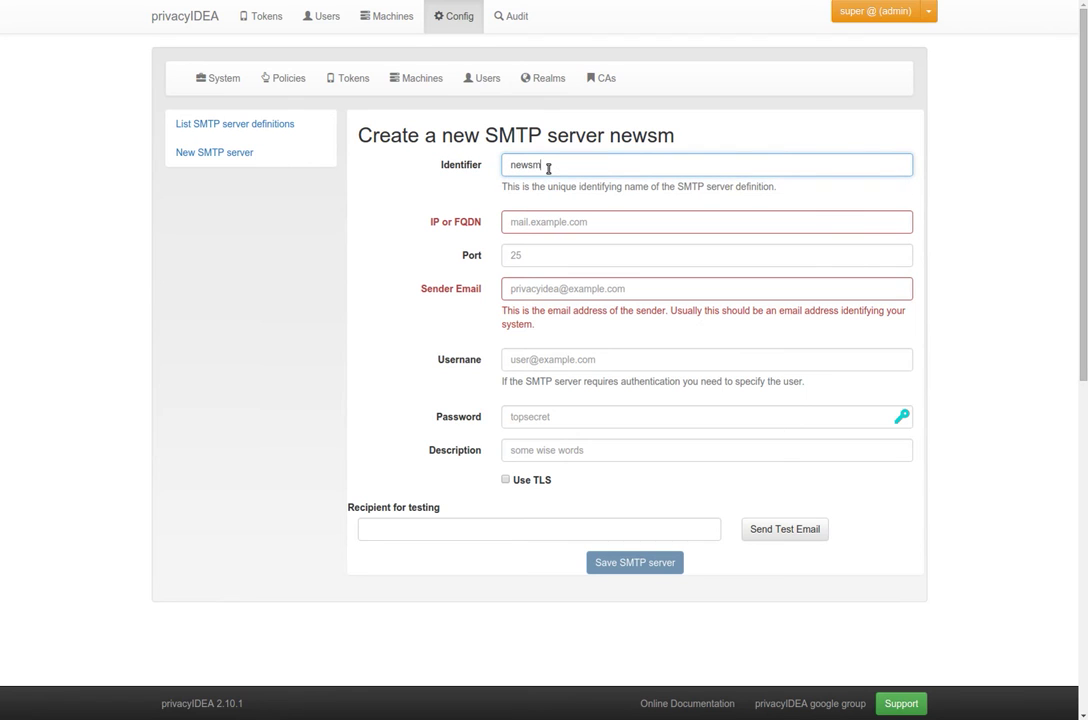
type("tpserver")
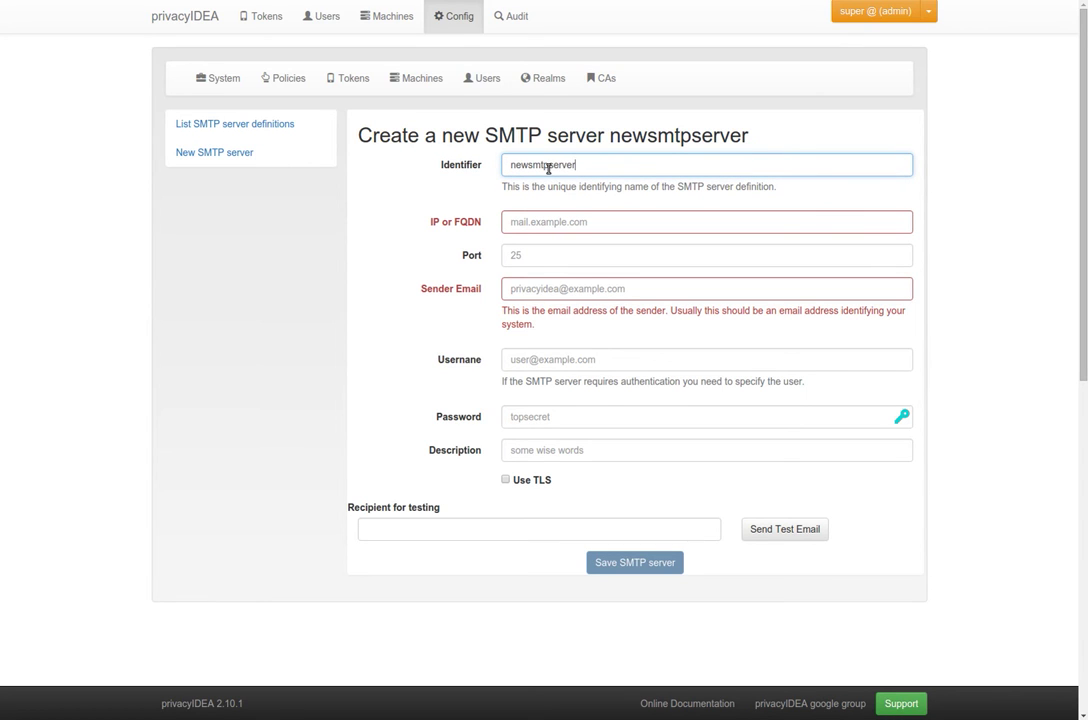
key("Tab")
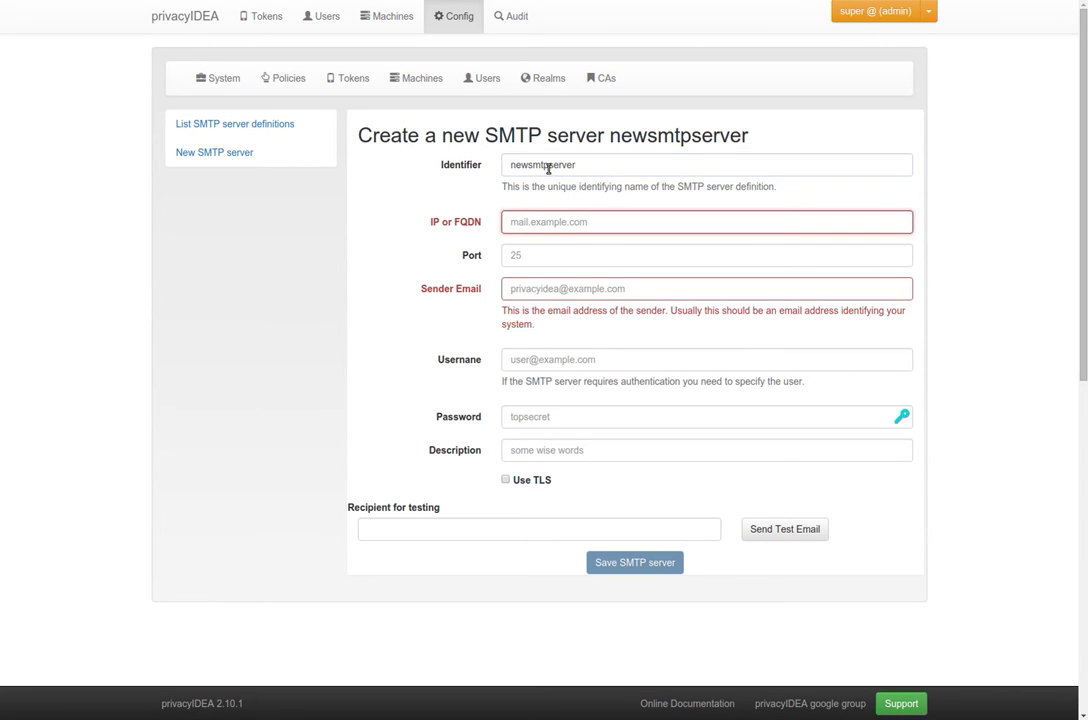
type("1.2.34")
key("Tab")
key("shift+Tab")
key("Left")
key("Tab")
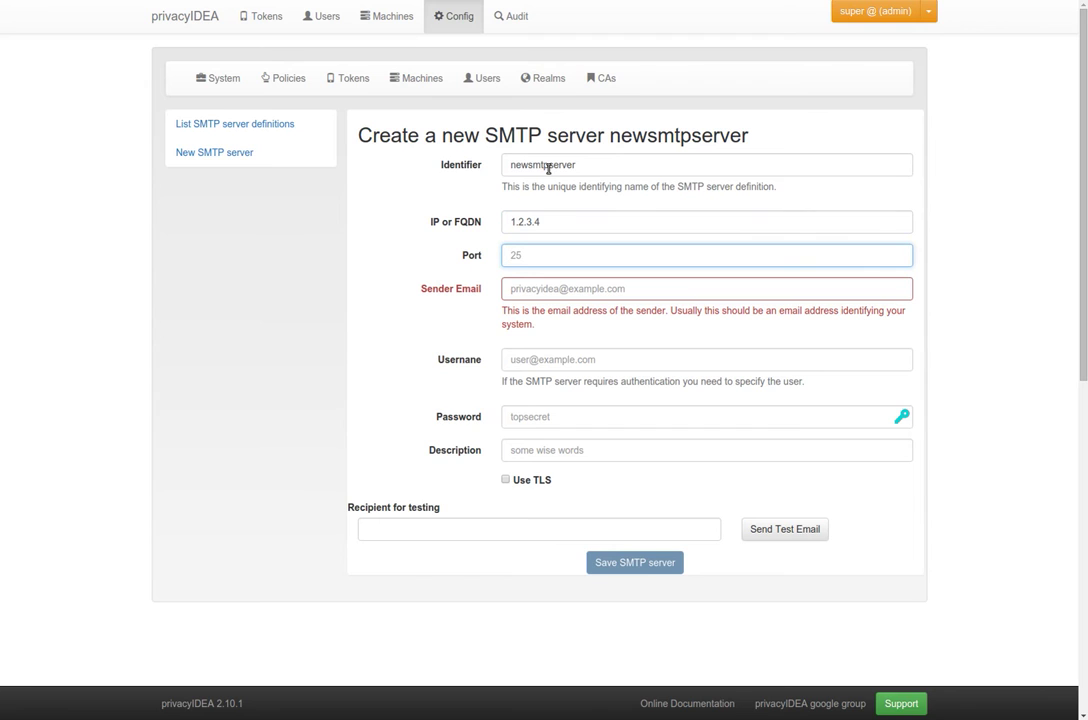
type("25")
Accept the suggested privacy sender address and send a test email to a test recipient
key("Tab")
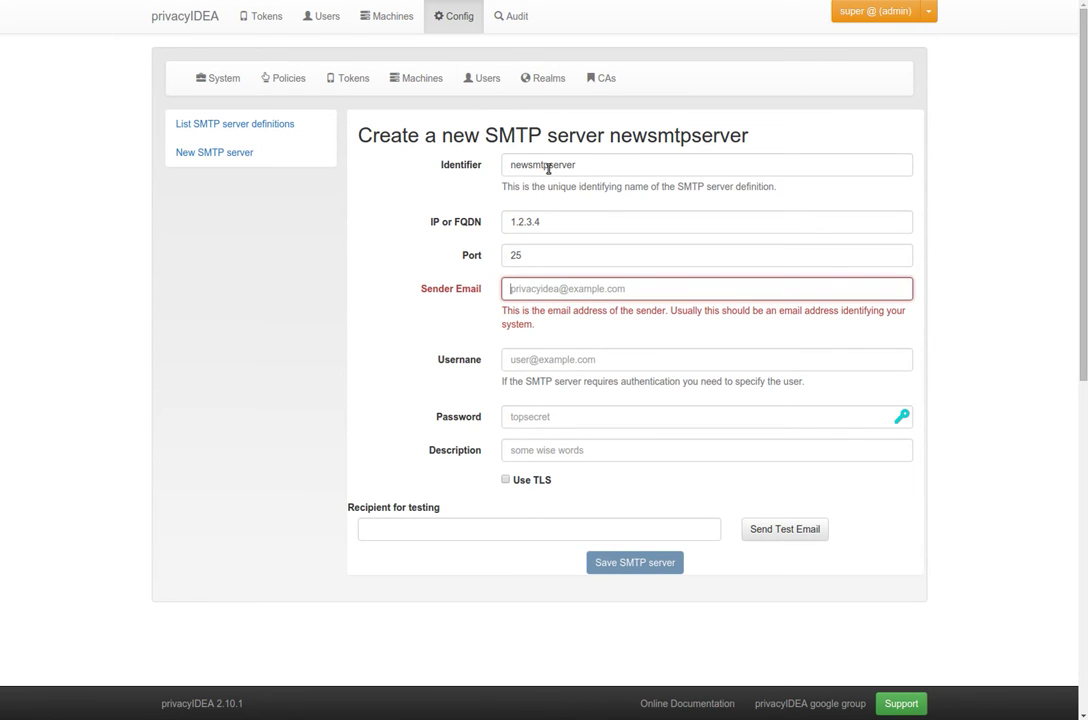
type("privacy")
key("Down")
key("Return")
key("Tab")
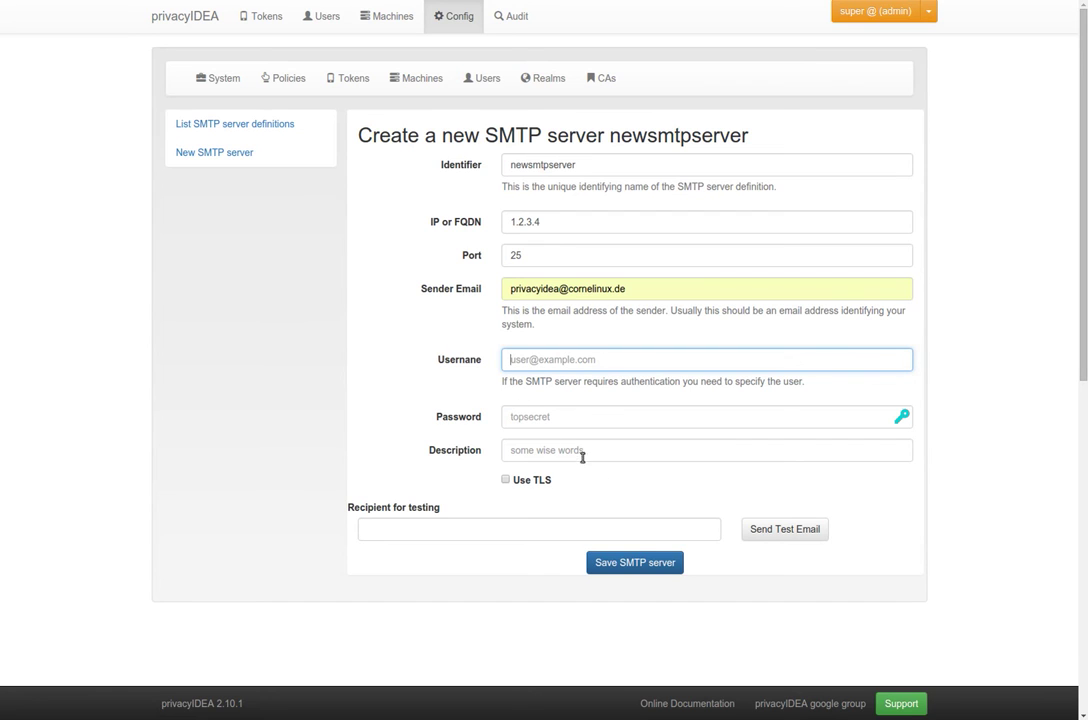
left_click(610, 529)
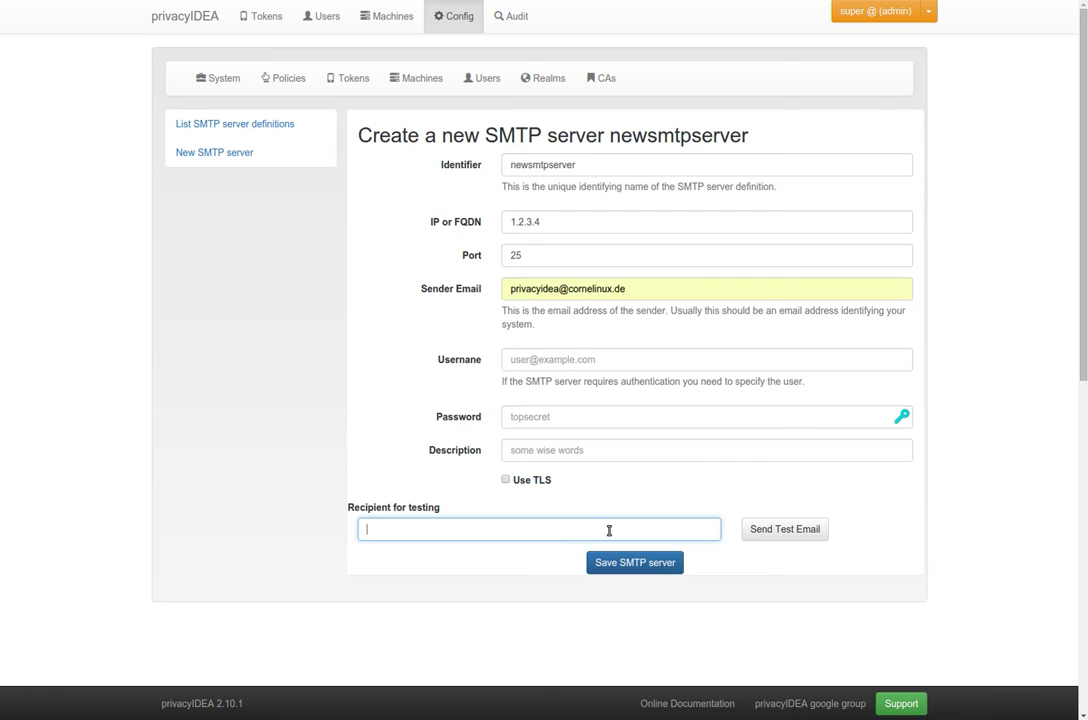
type("test@privacyidea.org")
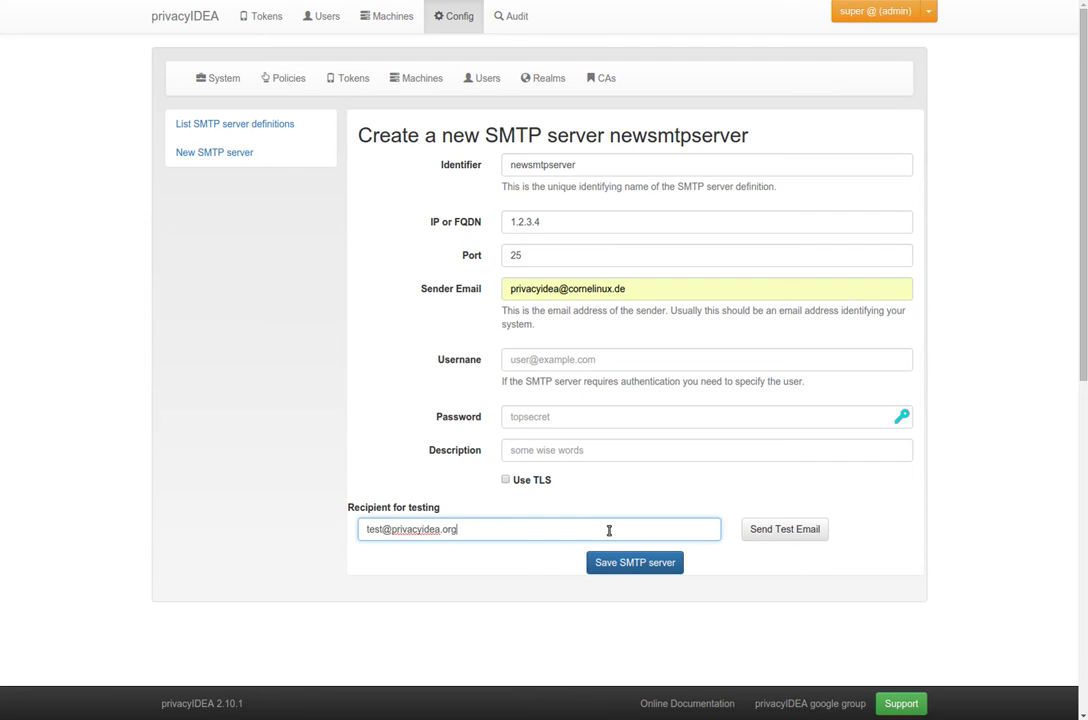
left_click(803, 534)
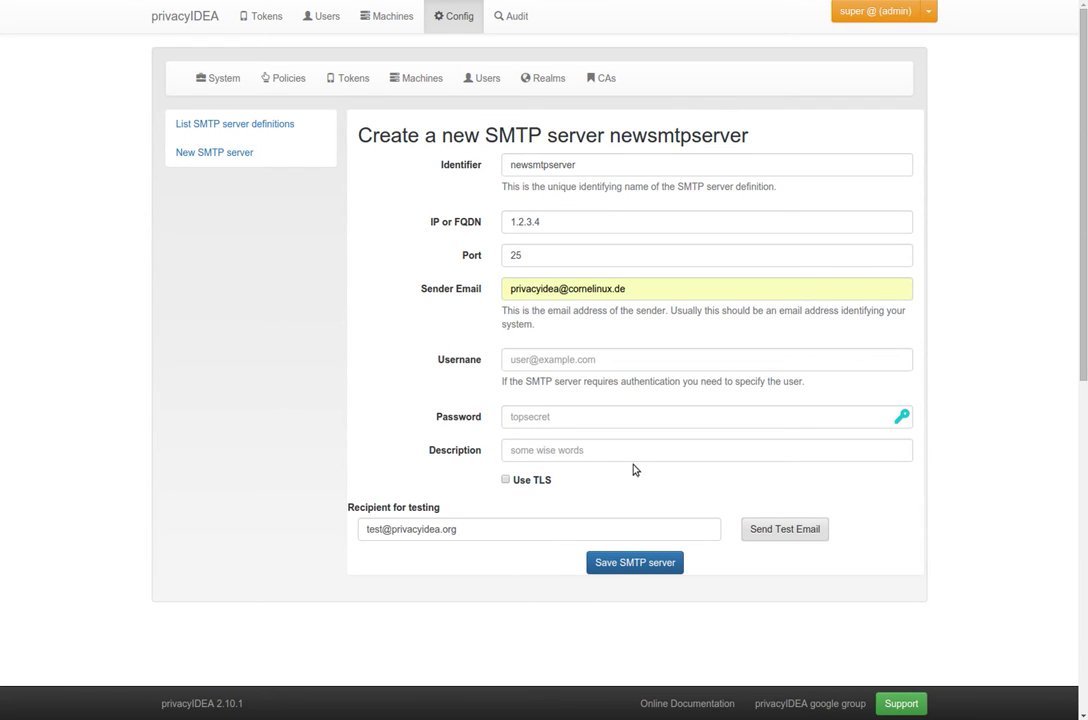
left_click(537, 224)
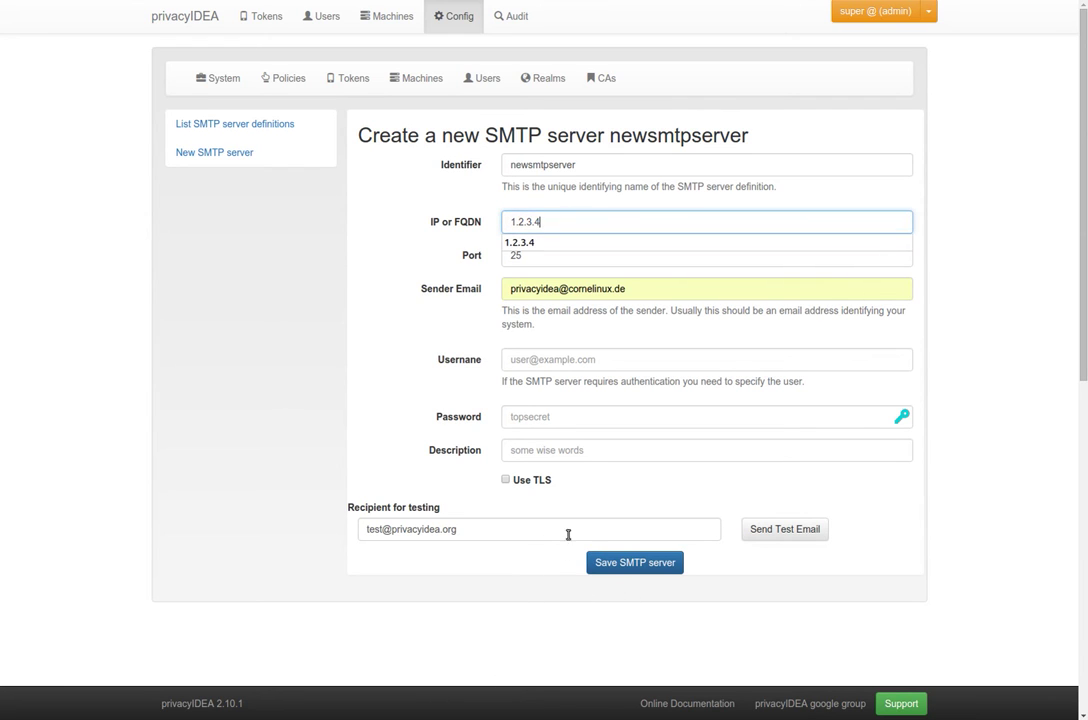
Save newsmtpserver, then confirm the EMail token still uses the themis SMTP server
left_click(618, 565)
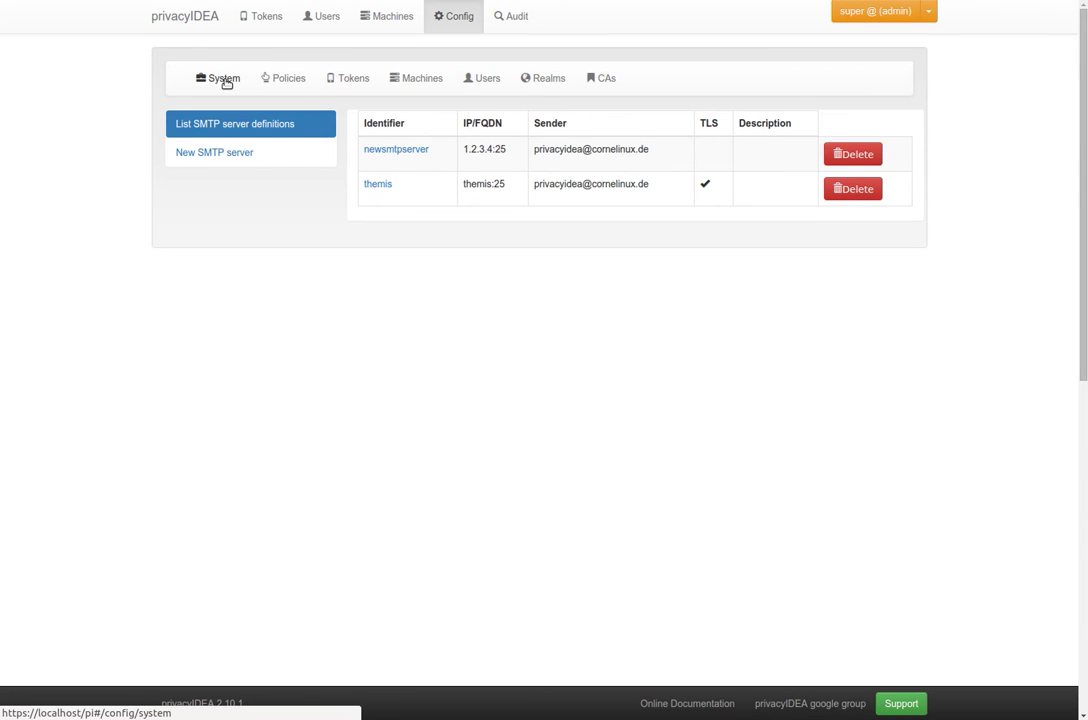
left_click(343, 82)
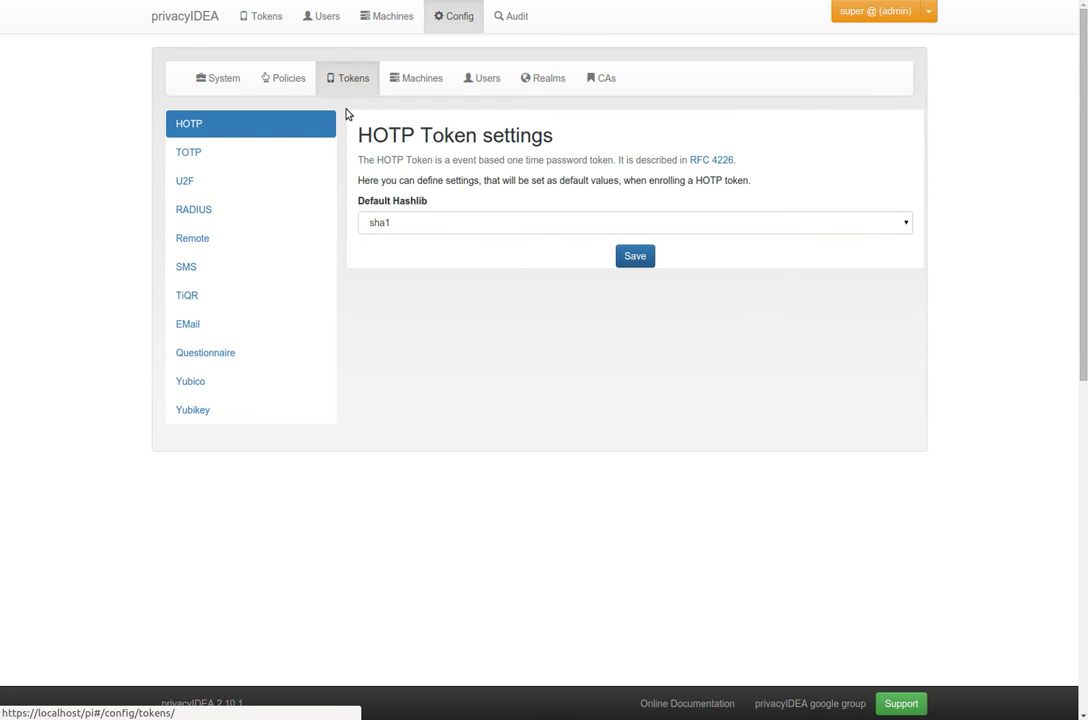
left_click(240, 323)
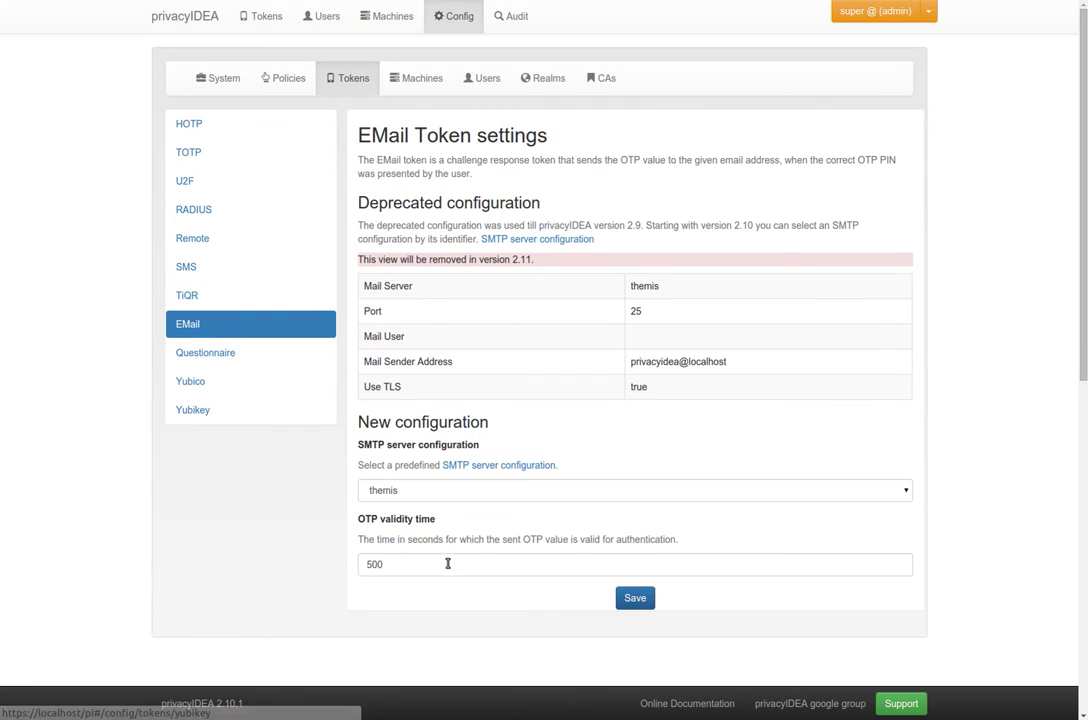
left_click(451, 497)
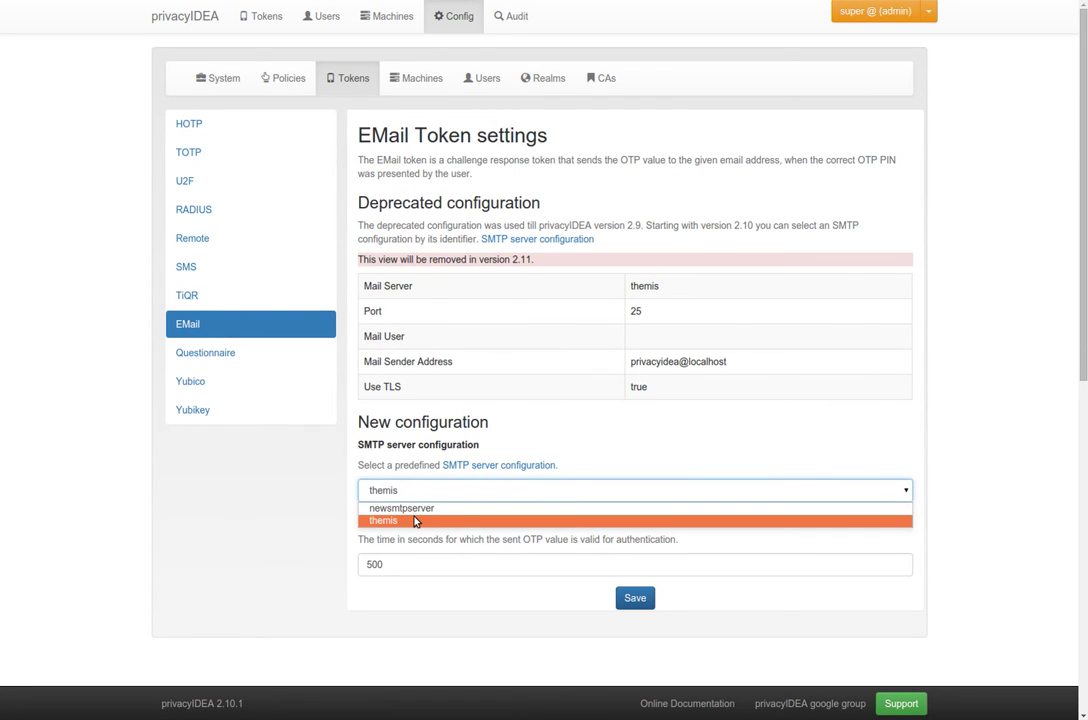
left_click(412, 521)
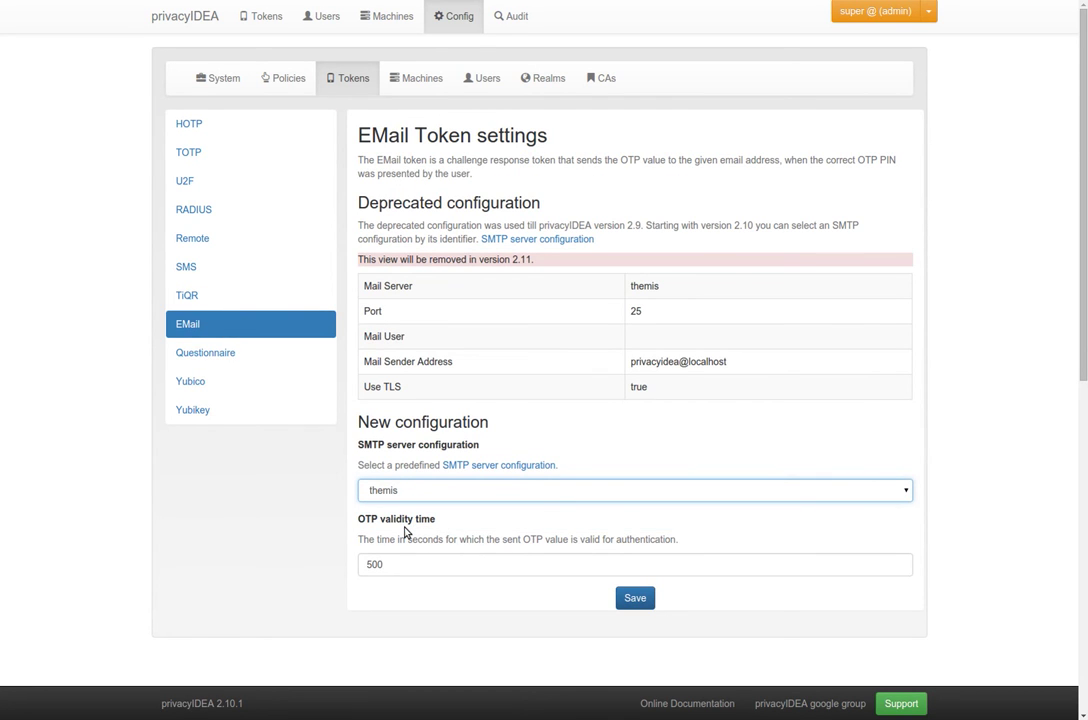
Replace externalSMTPserver with themis as the SMS provider config IDENTIFIER and save
left_click(240, 270)
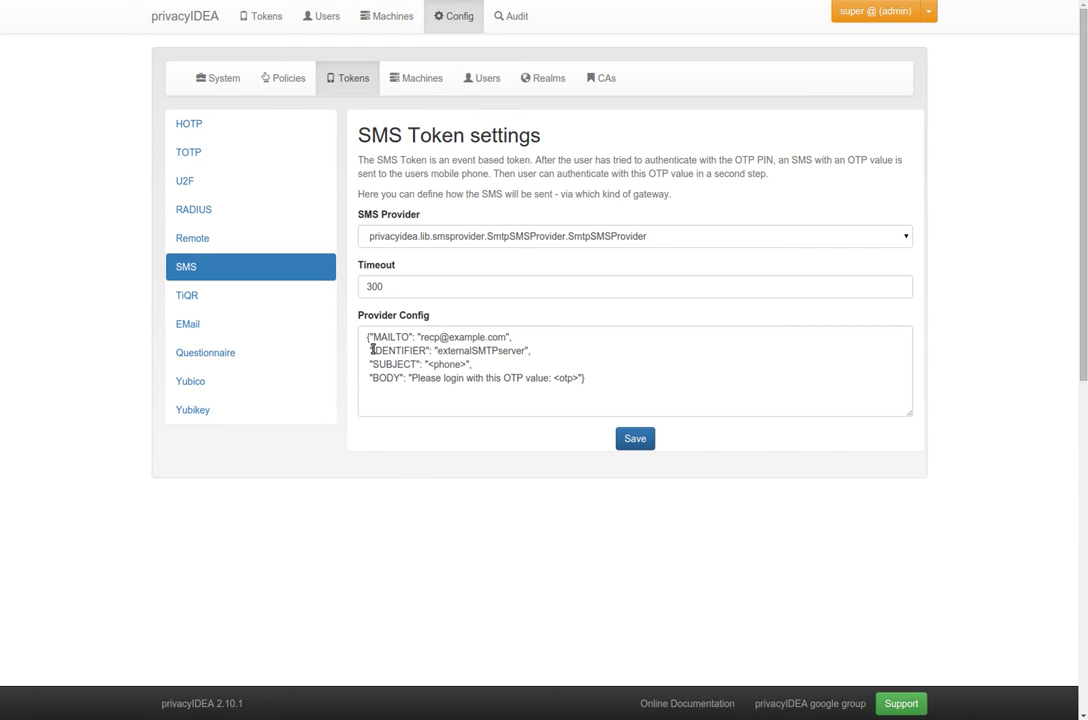
left_click_drag(372, 350, 479, 351)
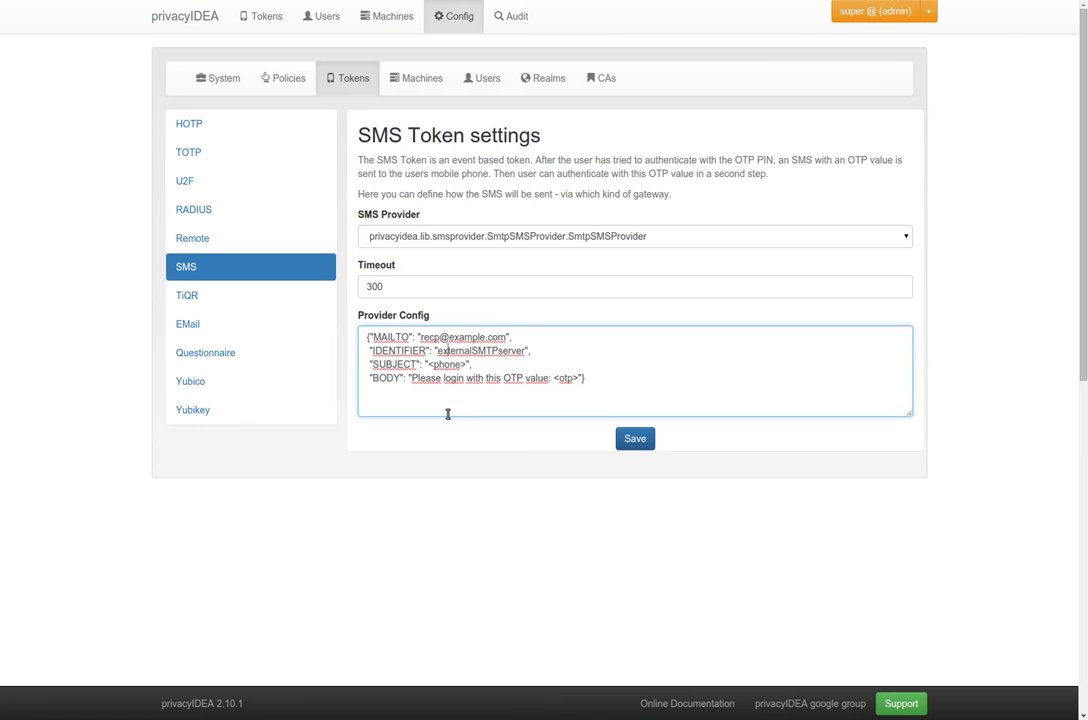
key("ctrl+Left")
key("ctrl+shift+Right")
key("BackSpace")
type("themis")
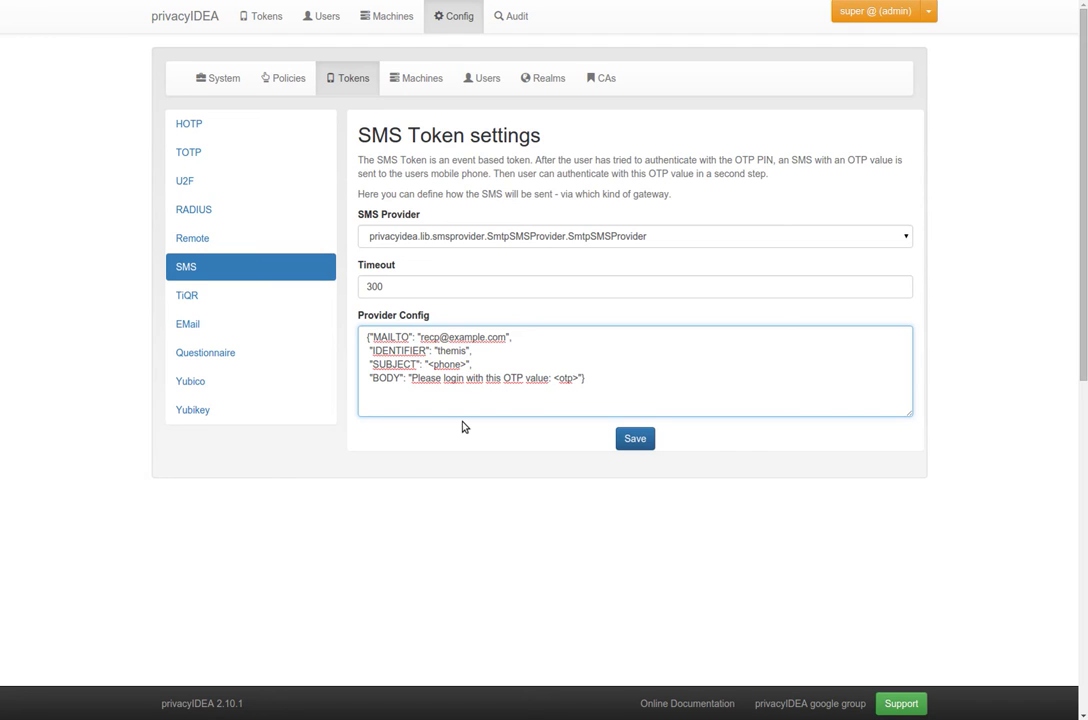
left_click(637, 446)
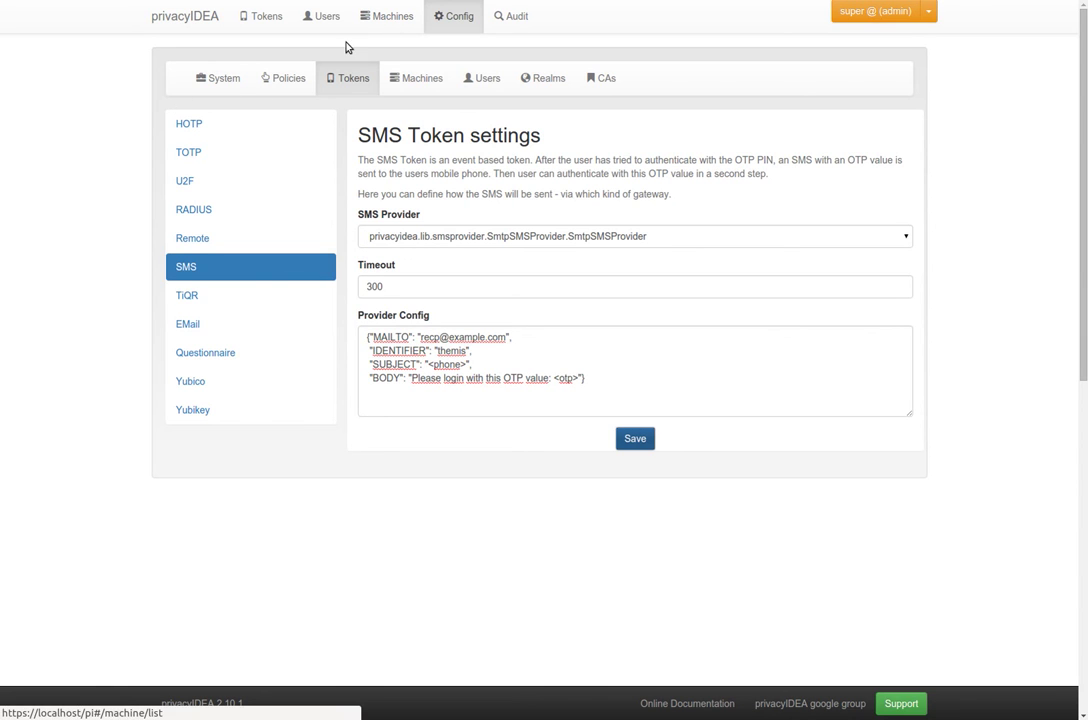
Edit register policy reg1 to enable smtpconfig set to the themis server
left_click(287, 74)
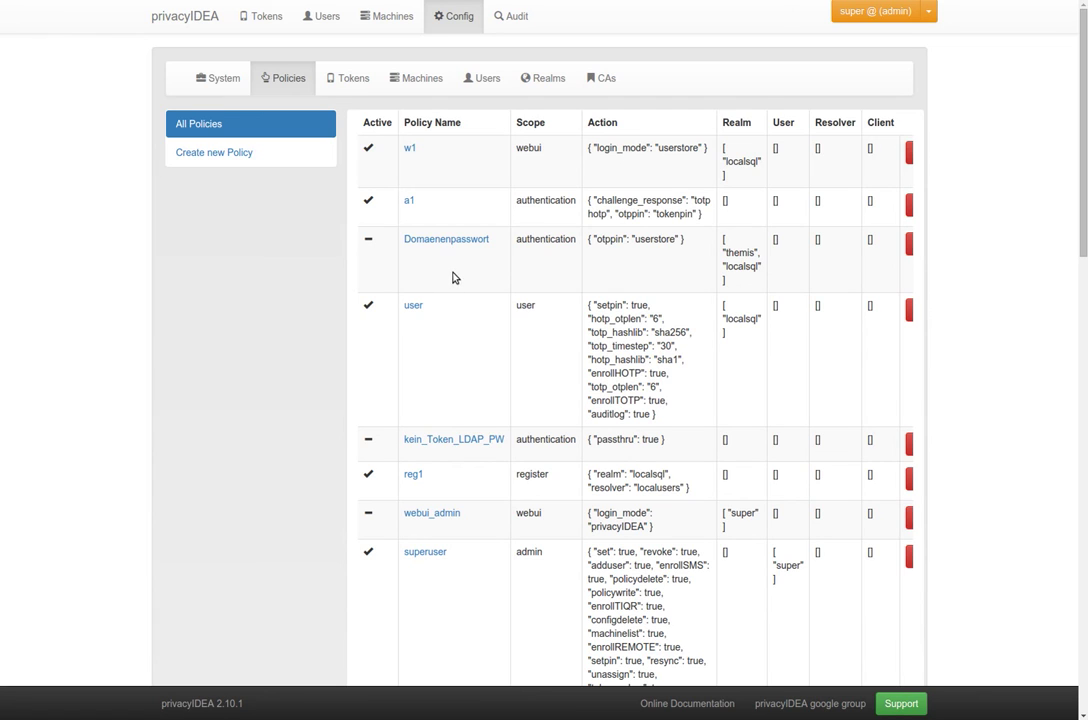
triple_click(535, 474)
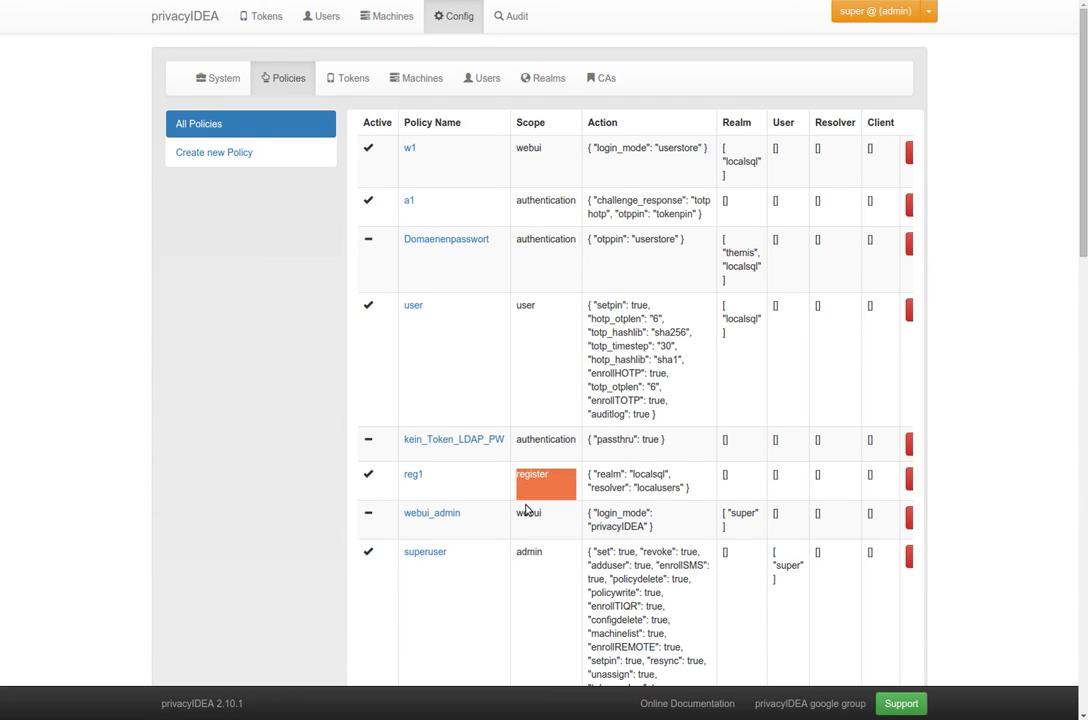
left_click(415, 477)
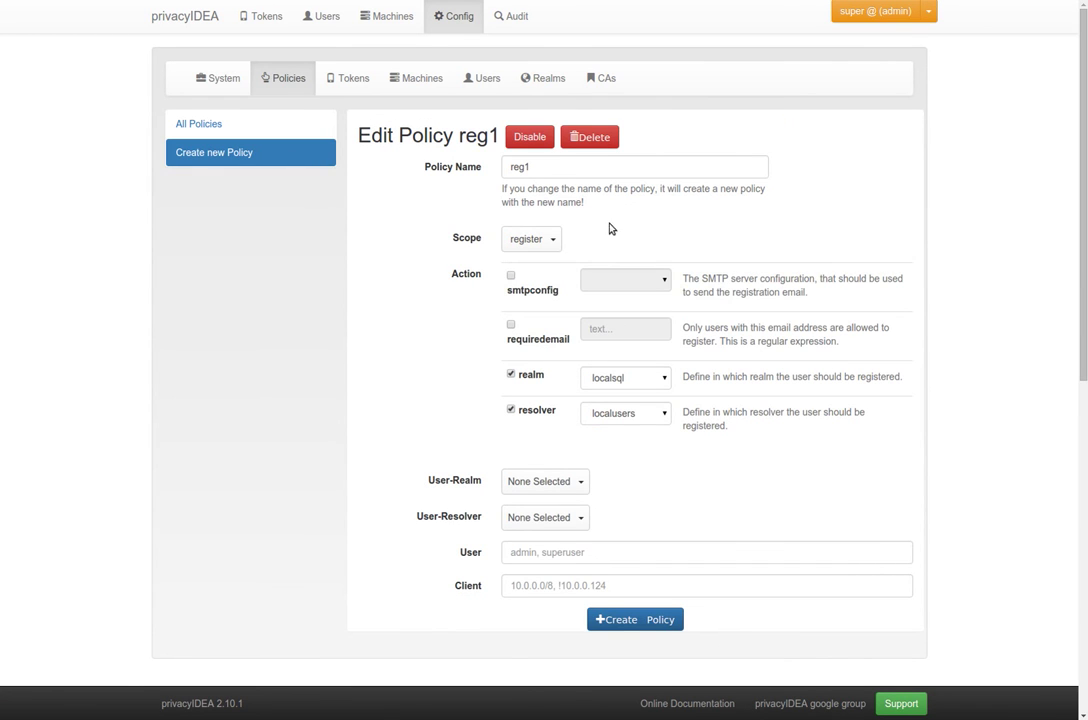
left_click(511, 276)
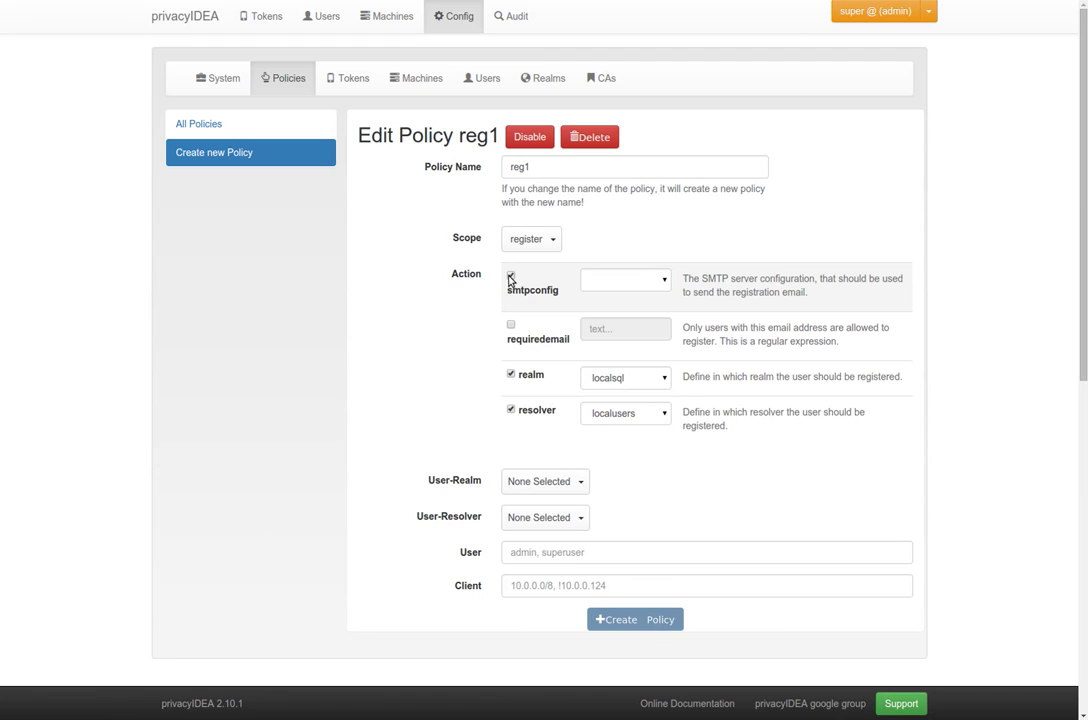
left_click(612, 280)
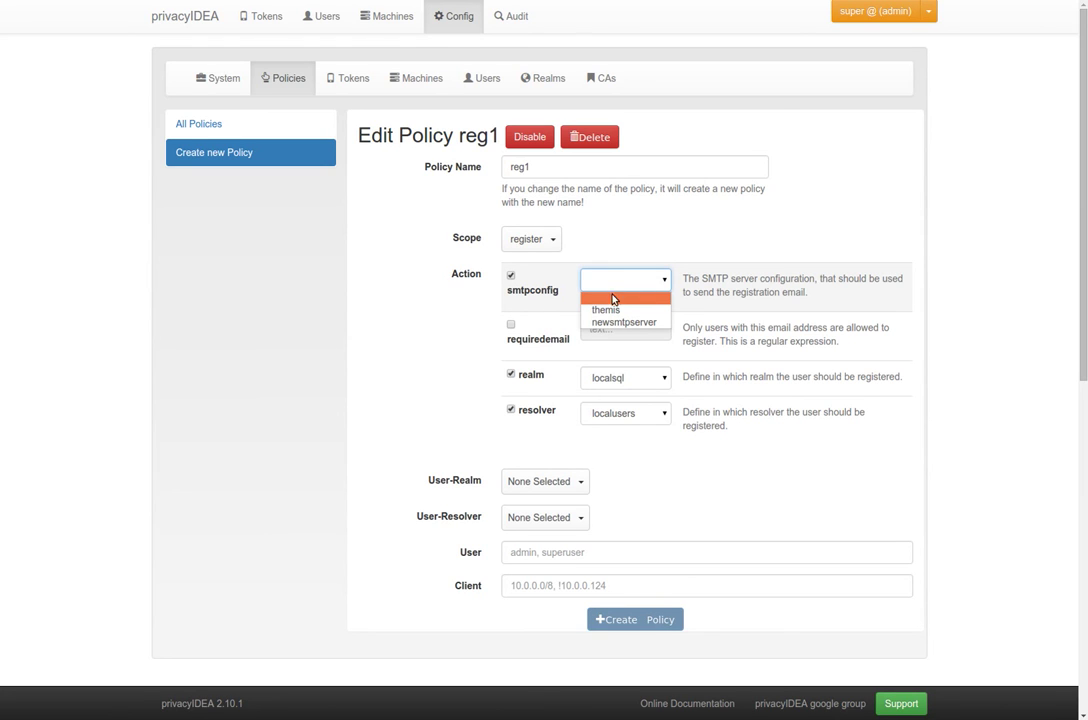
left_click(615, 310)
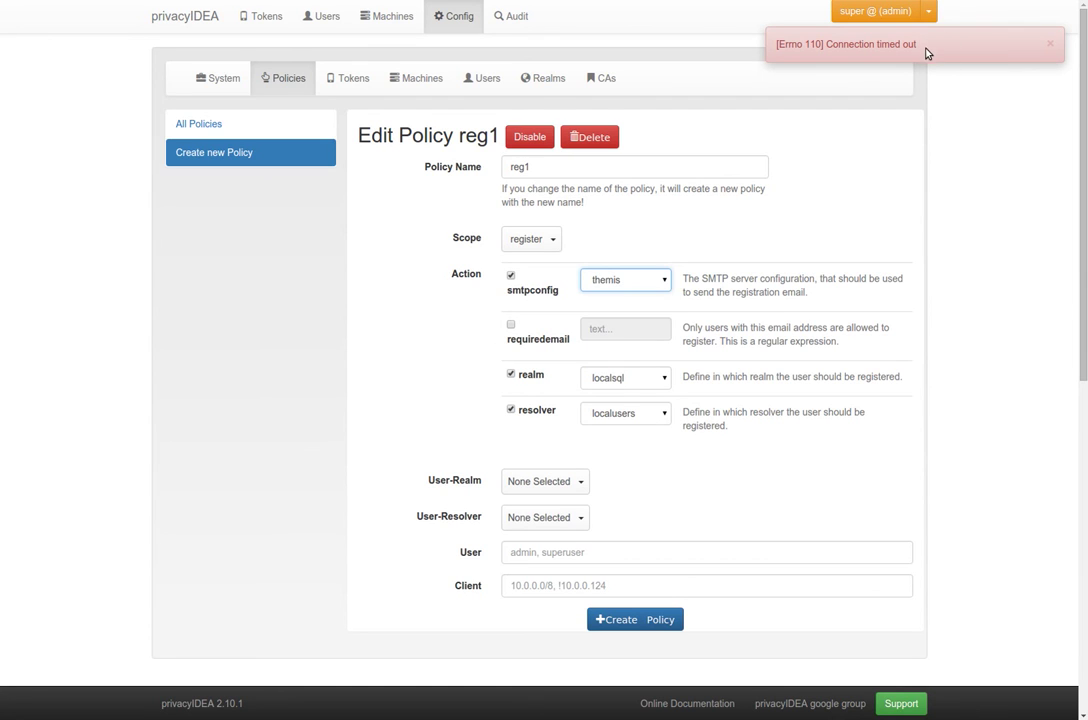
left_click_drag(914, 44, 828, 44)
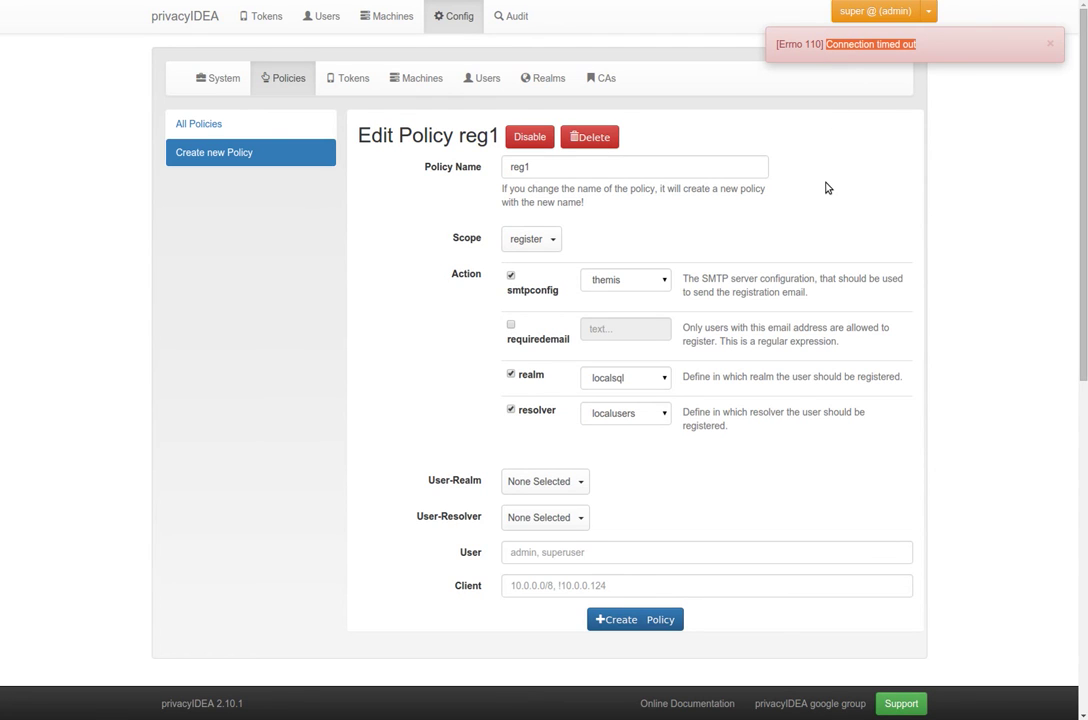